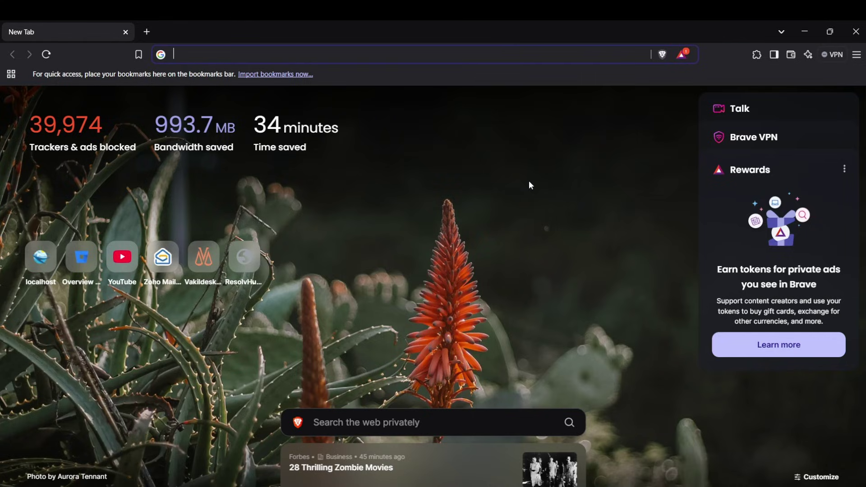
- Focus the address bar on Brave's new tab page to show recent history suggestions
{"action": "left_click", "coordinate": [403, 56]}
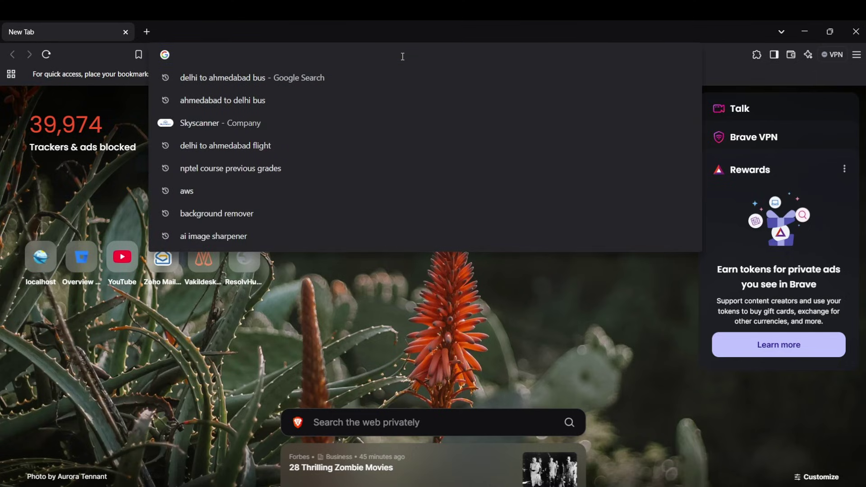
- Go to aws.amazon.com and open the AWS console sign-in page
{"action": "type", "text": "aws.amazon.com"}
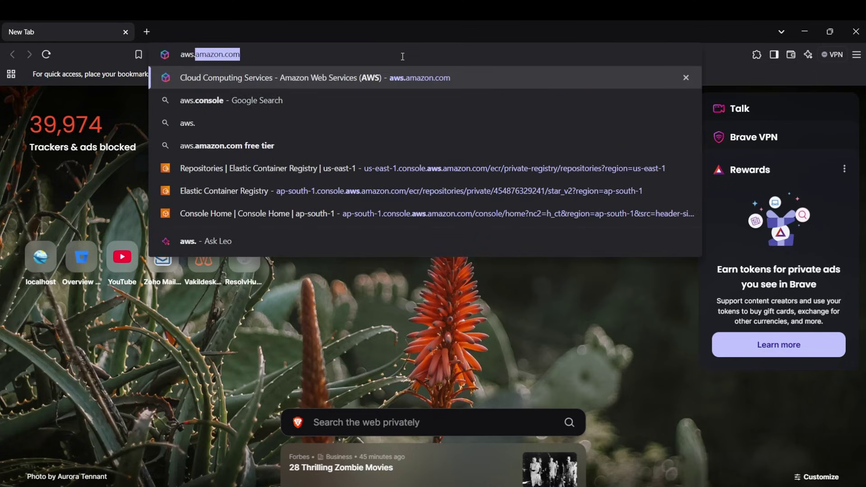
{"action": "key", "text": "Return"}
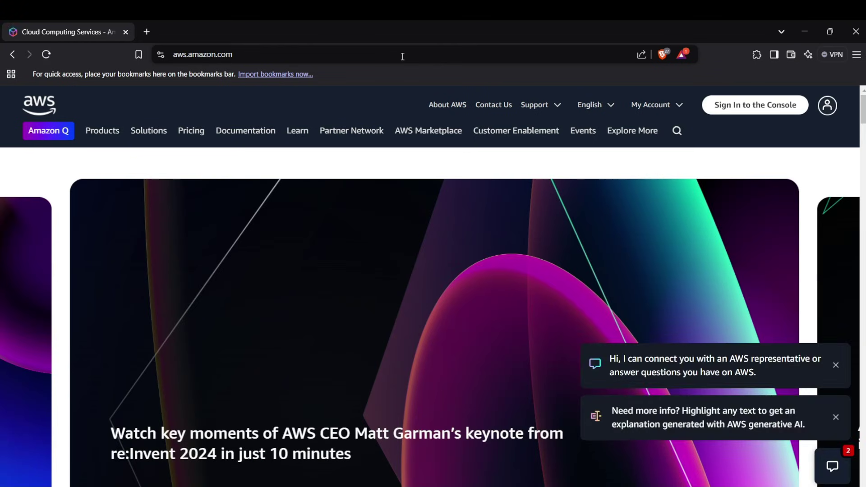
{"action": "left_click", "coordinate": [749, 109]}
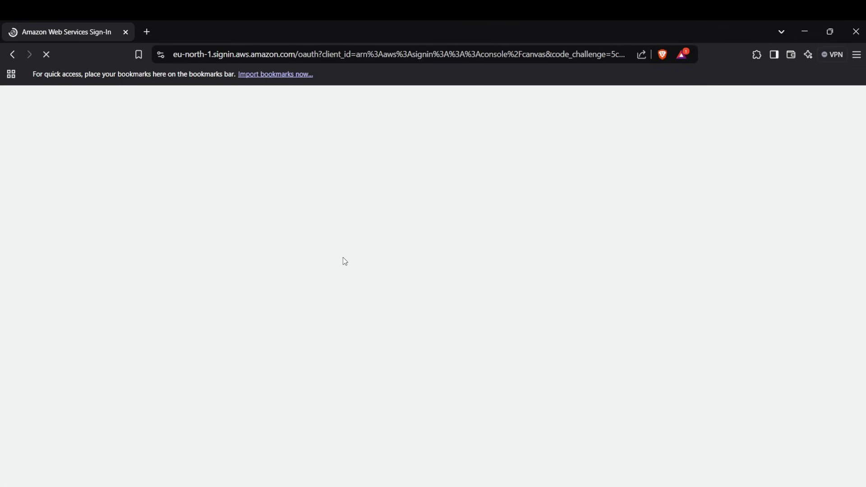
- Choose to create a new AWS account from the sign-in page
{"action": "scroll", "coordinate": [295, 325], "scroll_direction": "down", "scroll_amount": 2}
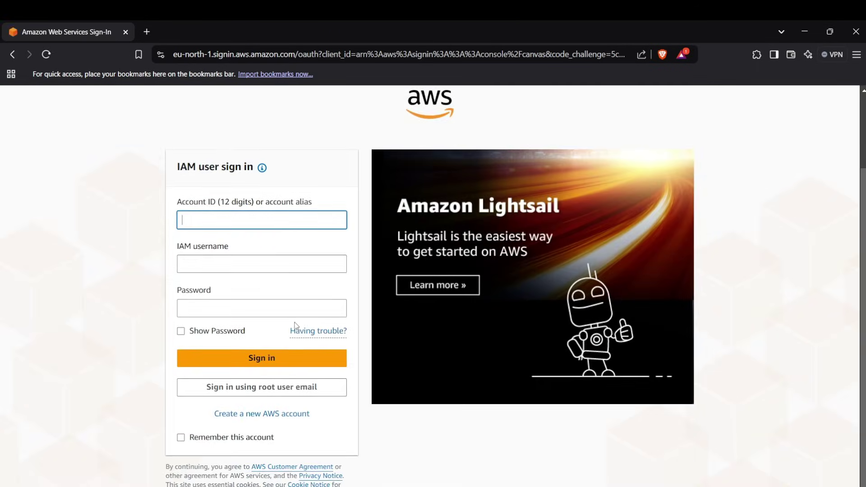
{"action": "left_click", "coordinate": [284, 419]}
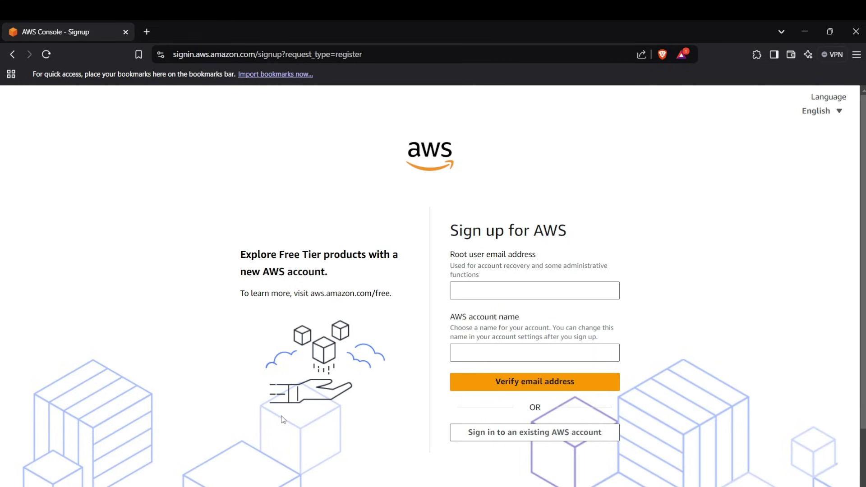
- Fill in the saved root user email, paste the emailed verification code and verify it
{"action": "left_click", "coordinate": [476, 285]}
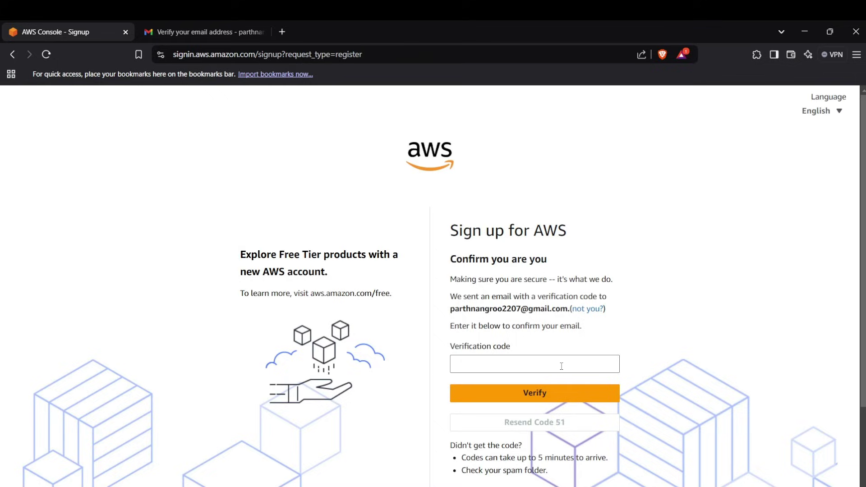
{"action": "left_click", "coordinate": [564, 364]}
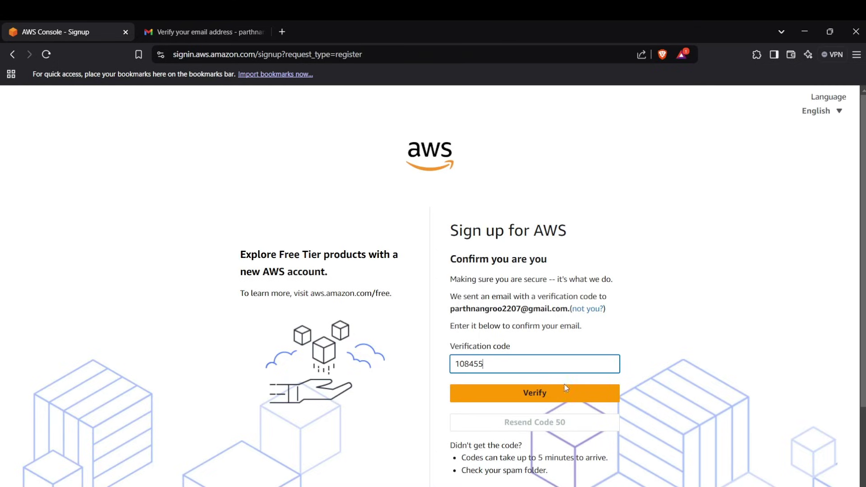
{"action": "left_click", "coordinate": [568, 396]}
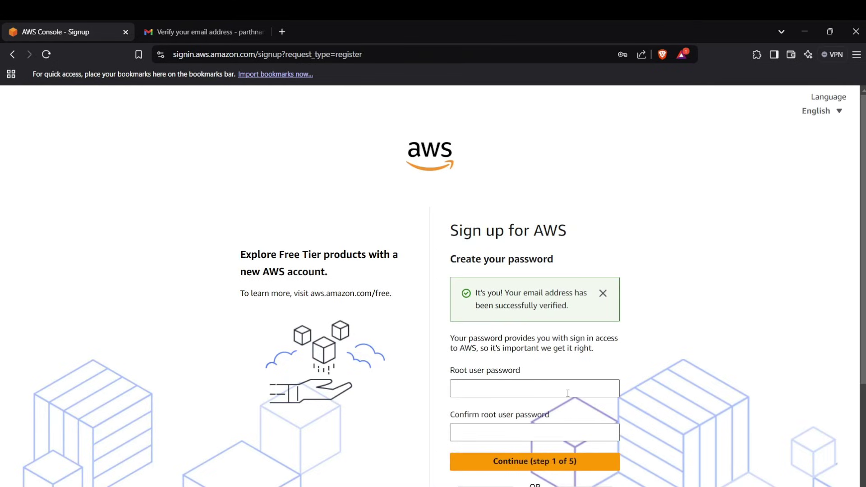
- Enter and confirm the root user password, retyping the mismatched confirmation, then continue
{"action": "scroll", "coordinate": [510, 340], "scroll_direction": "down", "scroll_amount": 1}
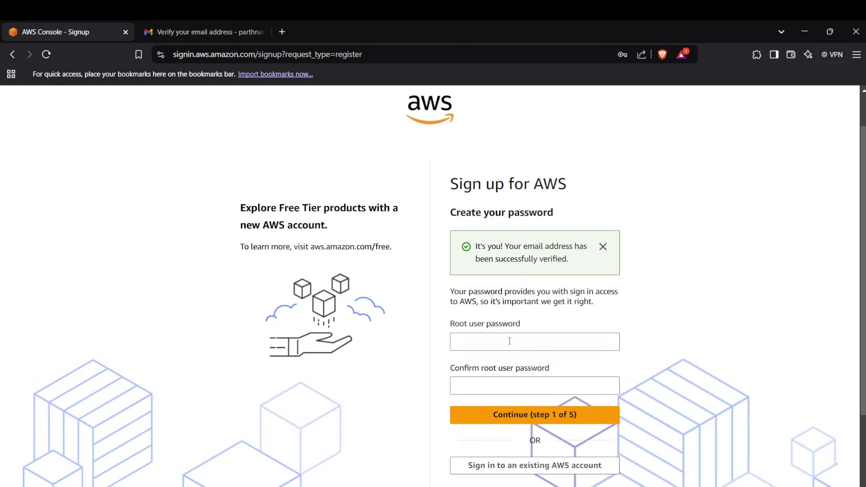
{"action": "left_click", "coordinate": [509, 341]}
{"action": "type", "text": "*********"}
{"action": "left_click", "coordinate": [550, 390]}
{"action": "type", "text": "*********"}
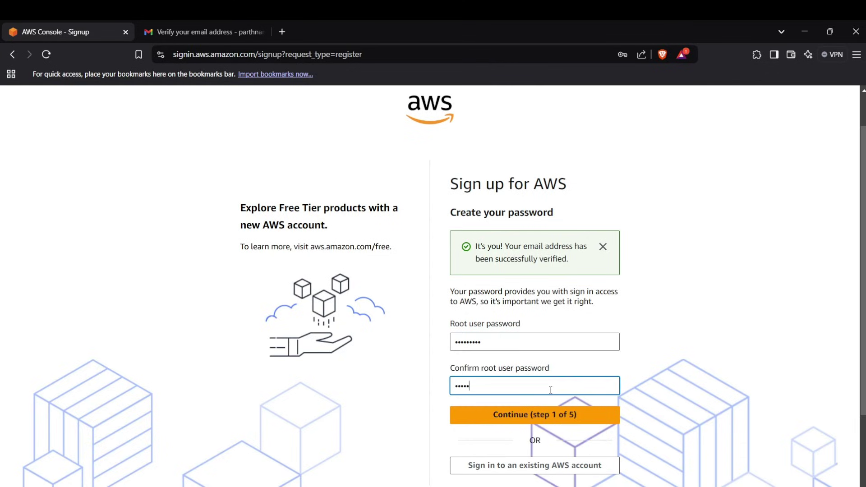
{"action": "type", "text": "*"}
{"action": "left_click", "coordinate": [551, 414]}
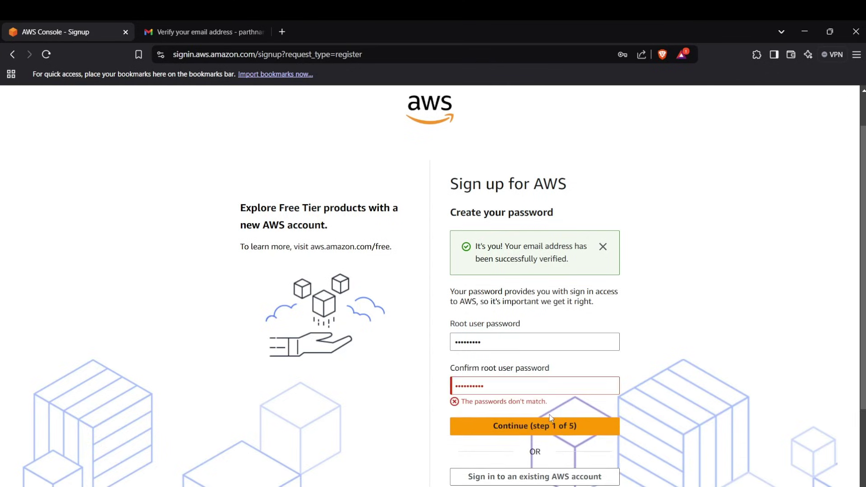
{"action": "double_click", "coordinate": [551, 381]}
{"action": "type", "text": "*********"}
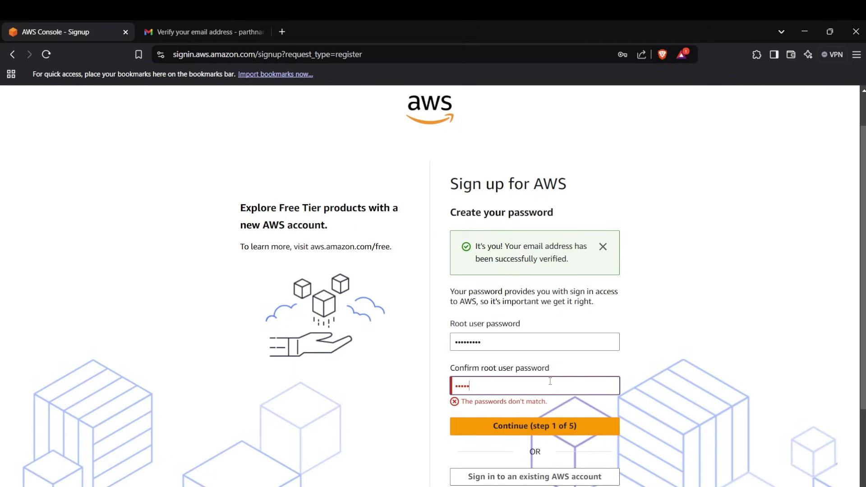
{"action": "left_click", "coordinate": [559, 416]}
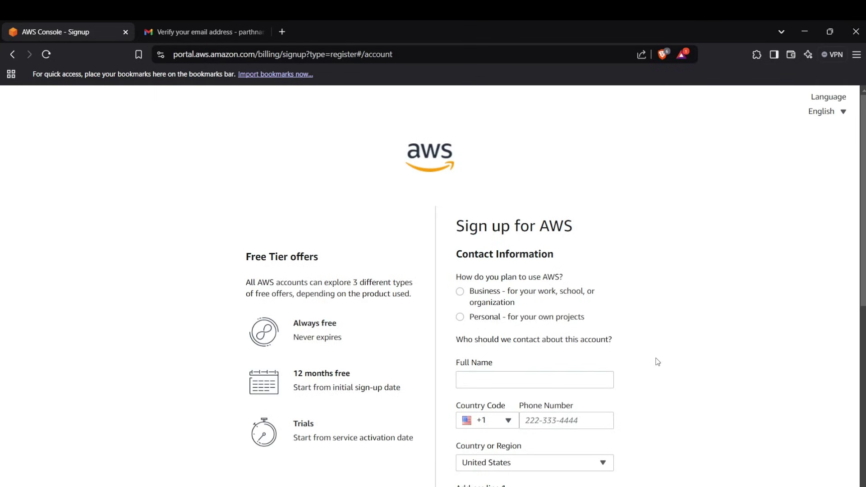
- Mark the account as Personal and enter the account holder's full name in the contact form
{"action": "left_click", "coordinate": [568, 321]}
{"action": "scroll", "coordinate": [519, 270], "scroll_direction": "down", "scroll_amount": 4}
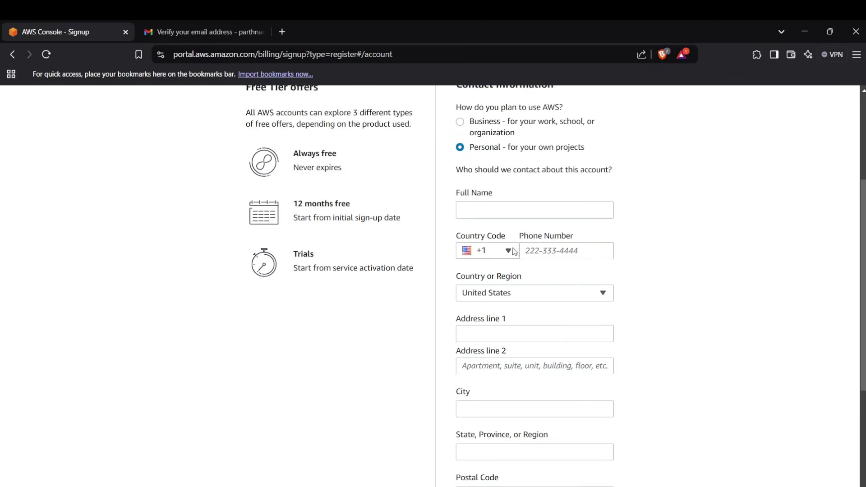
{"action": "left_click", "coordinate": [490, 214]}
{"action": "type", "text": "Parth Na"}
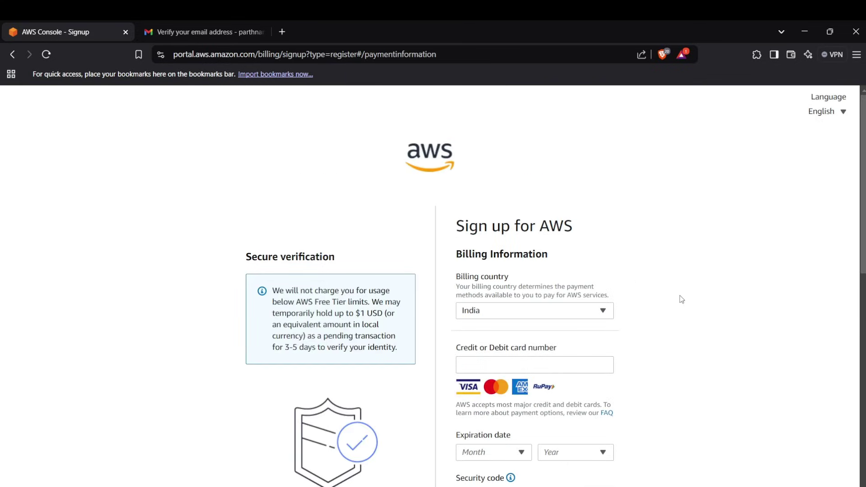
{"action": "scroll", "coordinate": [681, 300], "scroll_direction": "down", "scroll_amount": 6}
{"action": "scroll", "coordinate": [680, 300], "scroll_direction": "up", "scroll_amount": 5}
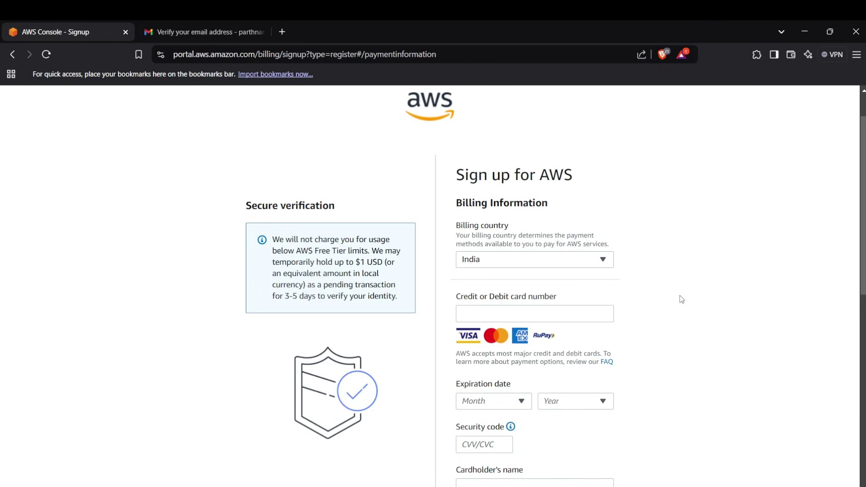
{"action": "scroll", "coordinate": [644, 297], "scroll_direction": "up", "scroll_amount": 1}
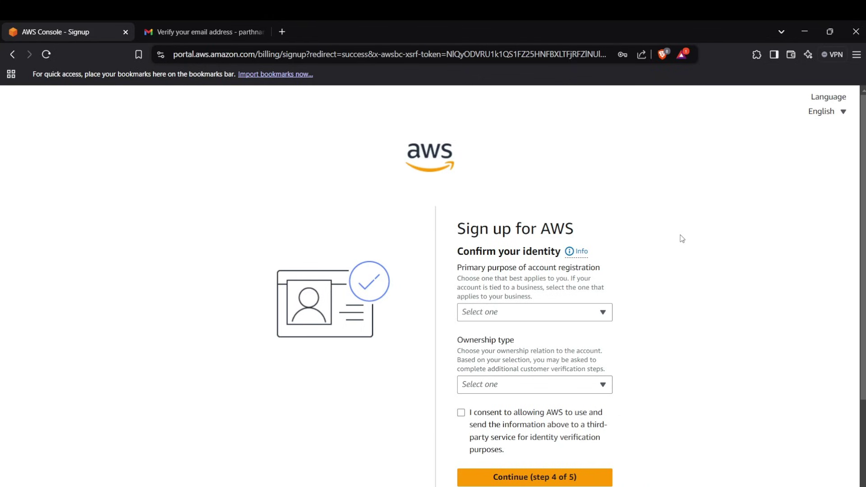
- Set the primary purpose to Personal use and the ownership type to Individual
{"action": "scroll", "coordinate": [682, 239], "scroll_direction": "down", "scroll_amount": 3}
{"action": "scroll", "coordinate": [620, 231], "scroll_direction": "up", "scroll_amount": 3}
{"action": "left_click", "coordinate": [544, 316]}
{"action": "left_click", "coordinate": [524, 383]}
{"action": "scroll", "coordinate": [521, 351], "scroll_direction": "down", "scroll_amount": 3}
{"action": "left_click", "coordinate": [495, 248]}
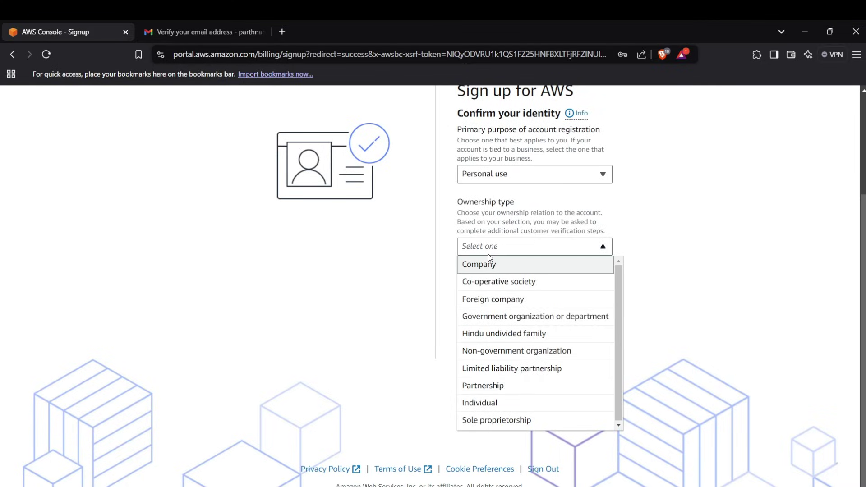
{"action": "left_click", "coordinate": [517, 406]}
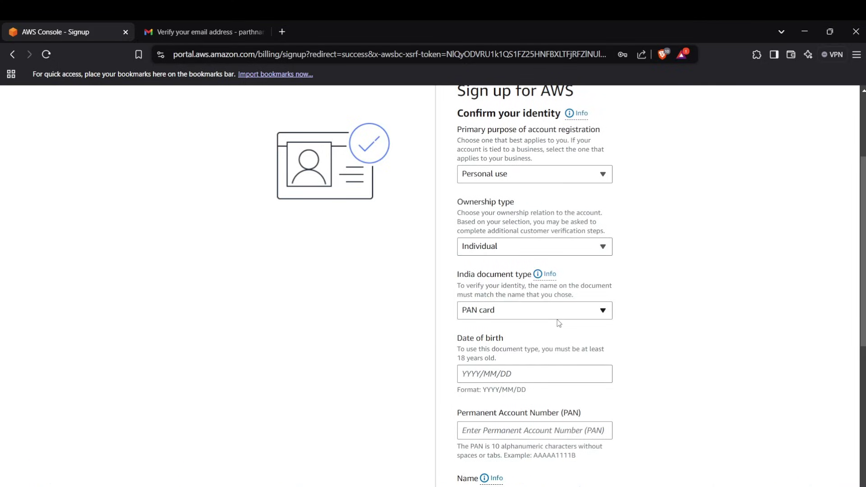
{"action": "scroll", "coordinate": [558, 318], "scroll_direction": "down", "scroll_amount": 3}
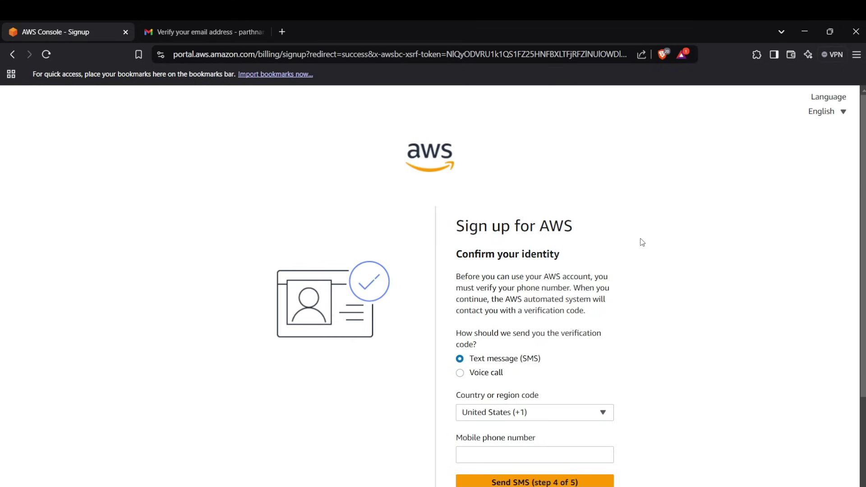
- Scroll through the phone verification form to reach the support plan choice
{"action": "scroll", "coordinate": [642, 243], "scroll_direction": "down", "scroll_amount": 3}
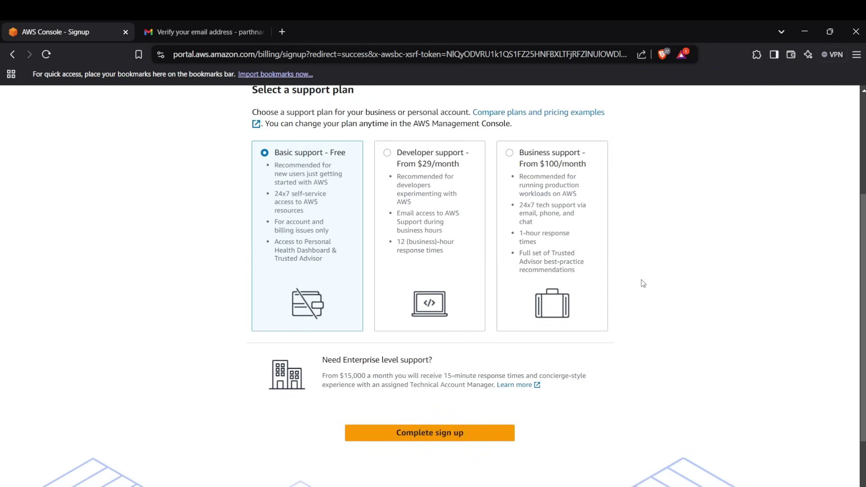
{"action": "scroll", "coordinate": [643, 284], "scroll_direction": "up", "scroll_amount": 1}
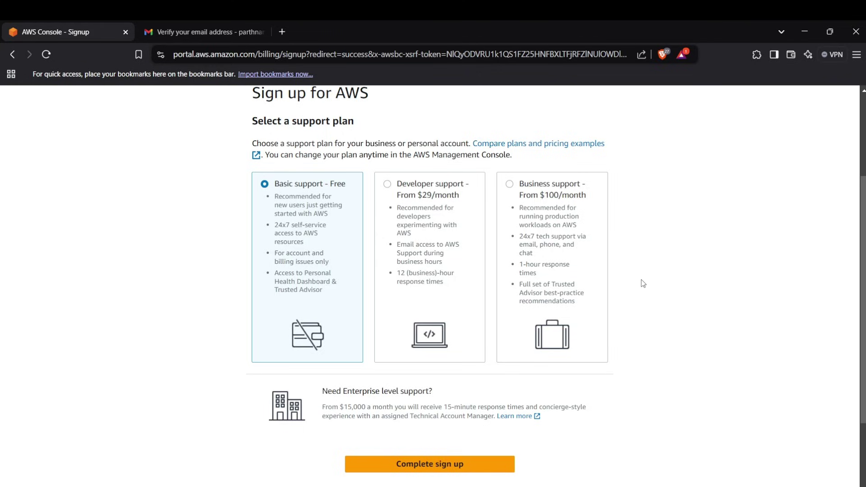
- Complete sign-up with Basic support - Free and continue past the Congratulations page
{"action": "left_click", "coordinate": [466, 472]}
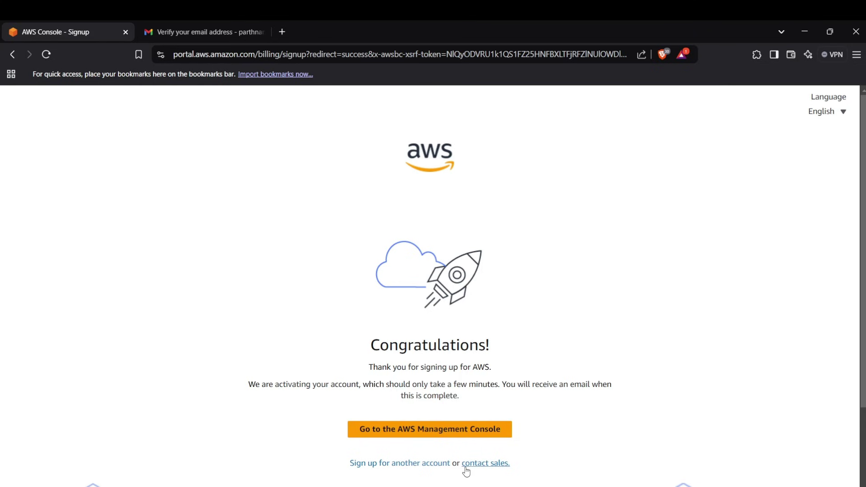
{"action": "left_click", "coordinate": [464, 428]}
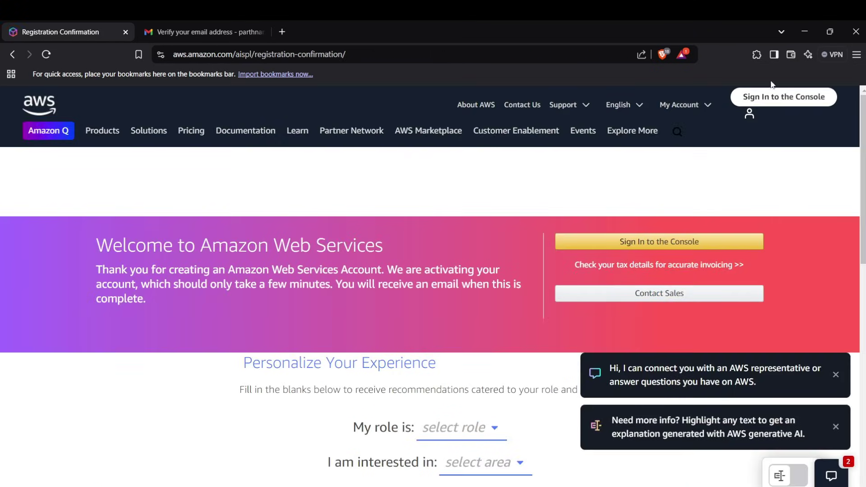